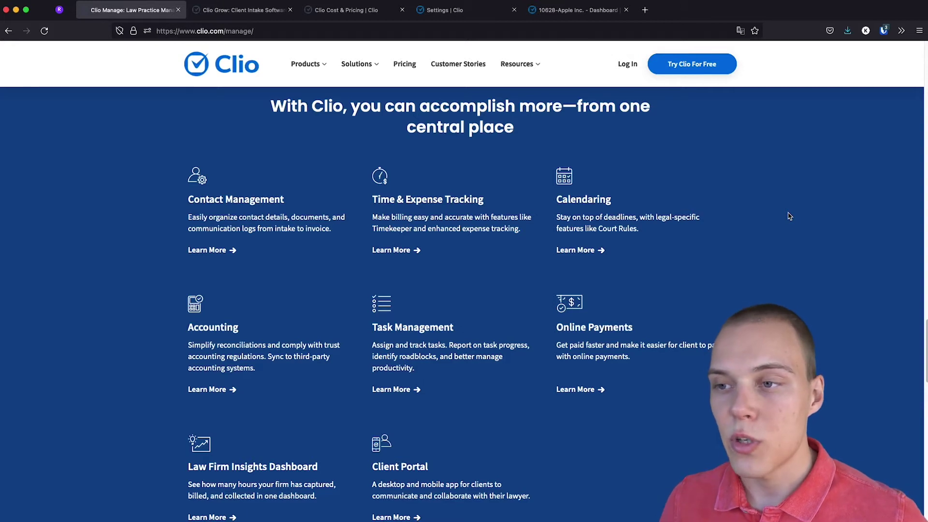
left_click(241, 10)
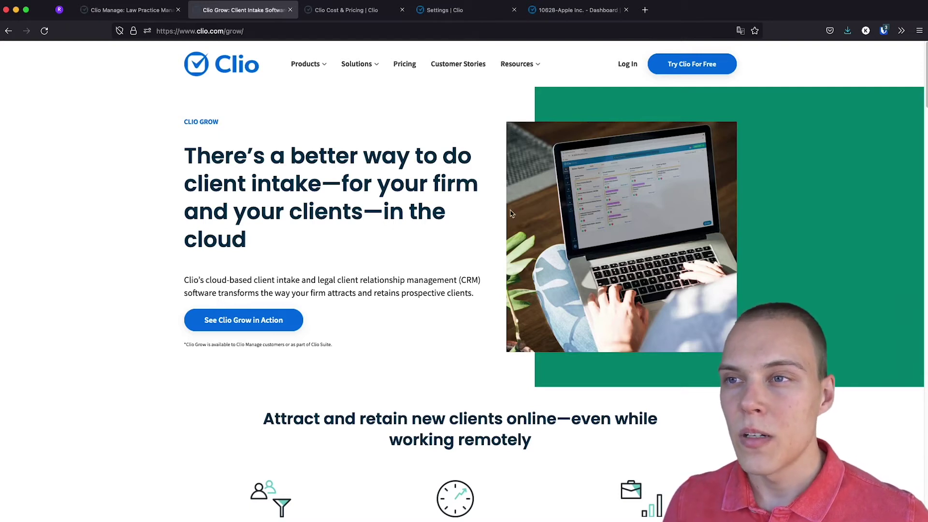
Switch the Clio pricing page to monthly billing: Starter $49, Boutique $69, Elite $109, Suite $145.
key("ctrl+Tab")
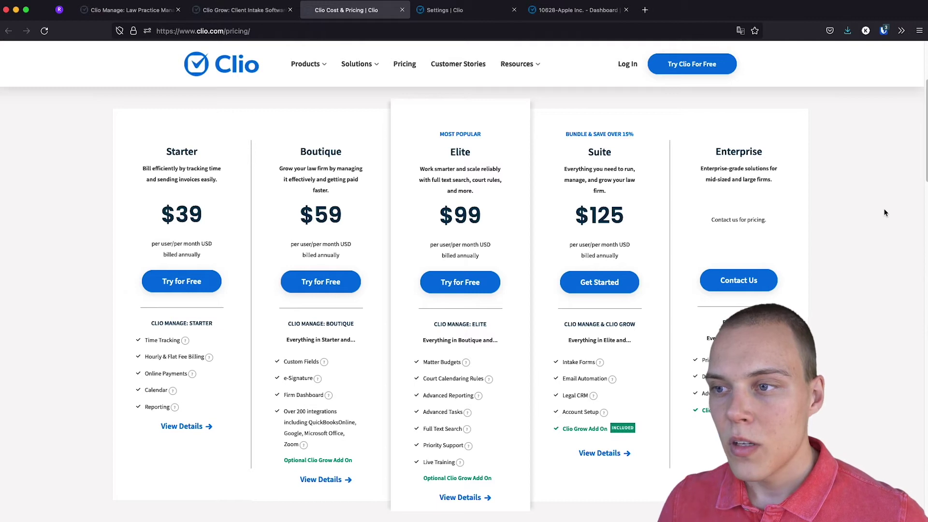
scroll(872, 216, "up", 3)
left_click(457, 134)
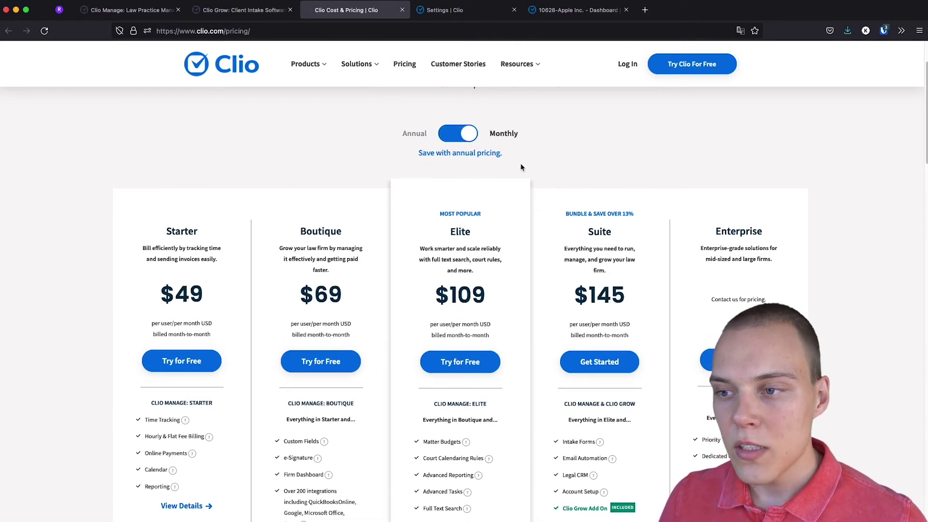
scroll(856, 262, "down", 1)
scroll(855, 262, "down", 1)
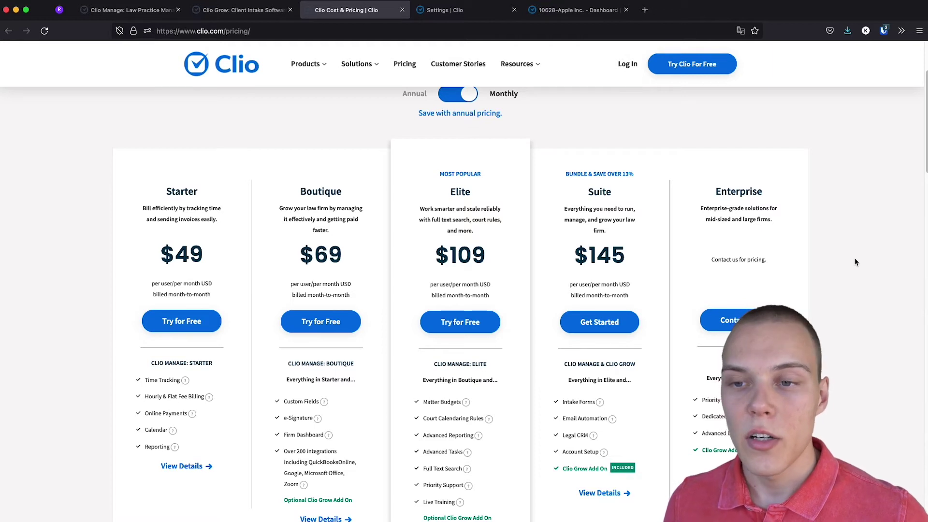
key("ctrl+Tab")
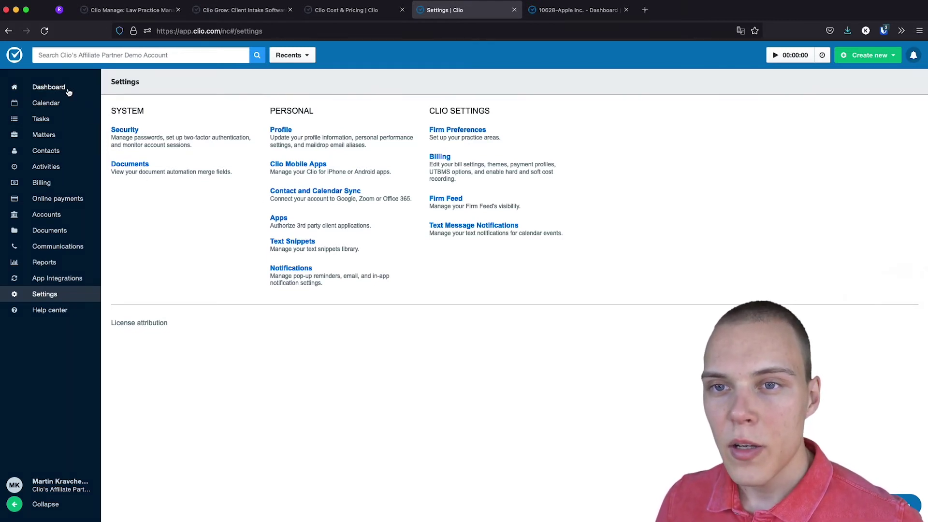
Open the Firm Dashboard and review 2021 utilization 1%, realization 18% and collection 100% charts.
left_click(48, 86)
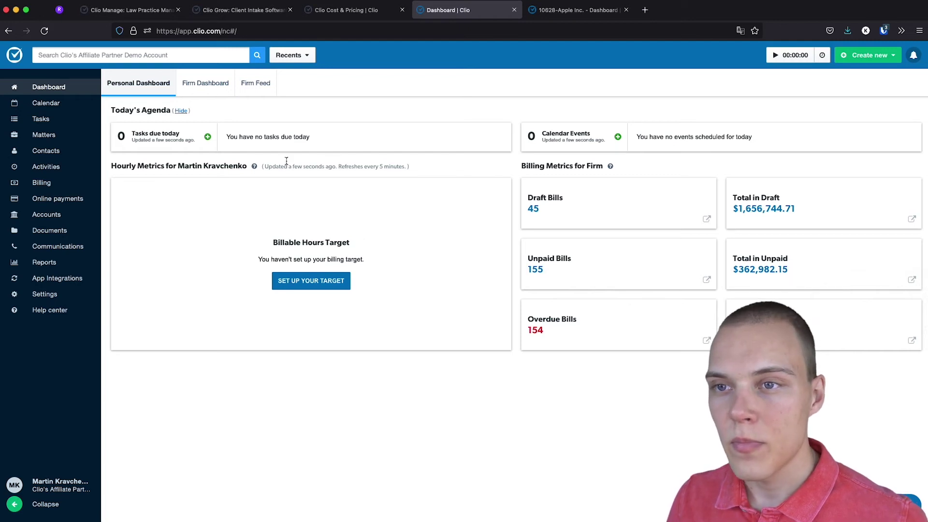
left_click(213, 84)
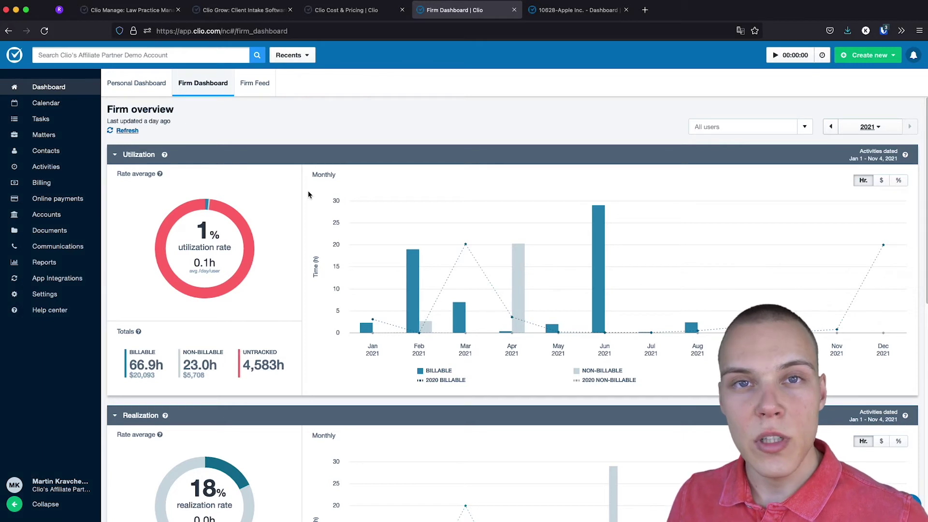
scroll(308, 194, "down", 5)
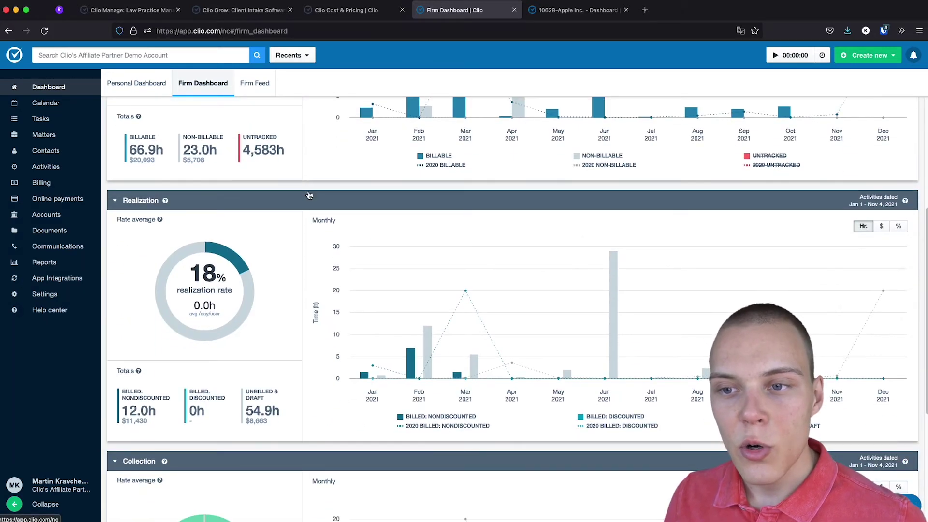
scroll(310, 196, "down", 4)
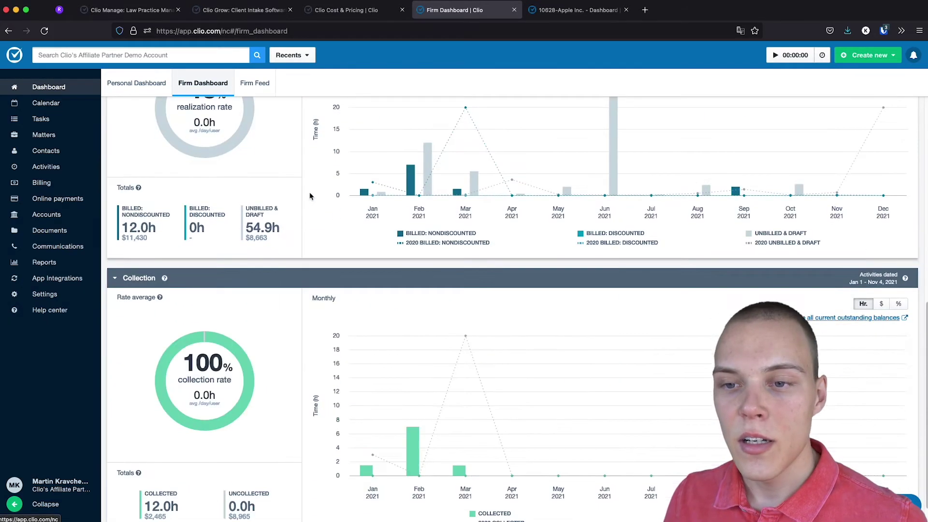
scroll(310, 196, "up", 9)
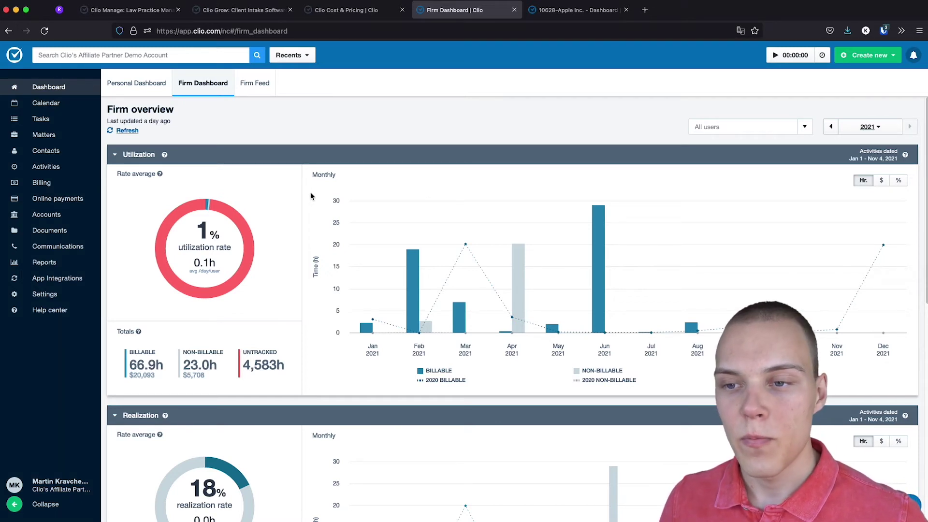
scroll(310, 200, "down", 5)
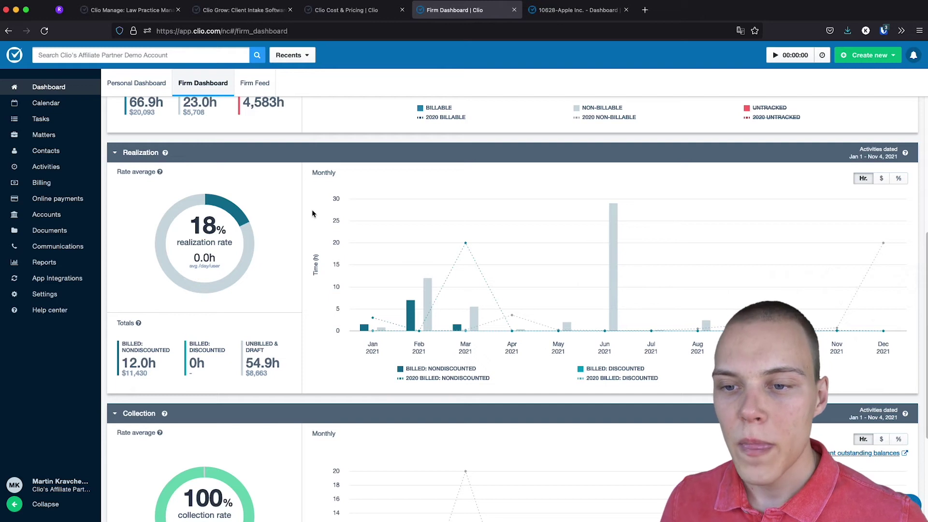
scroll(312, 213, "down", 3)
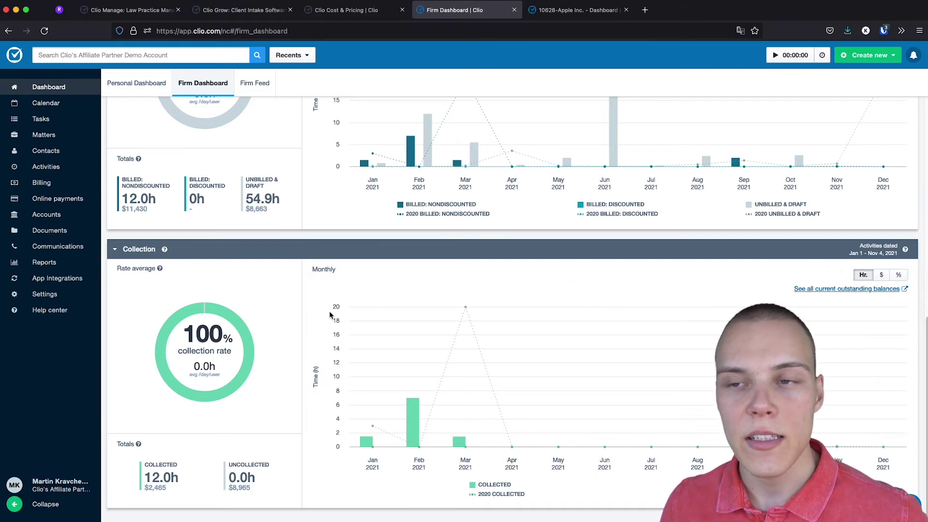
Check the Firm Feed, then open the Calendar on the Oct 31 – Nov 6, 2021 week.
left_click(267, 83)
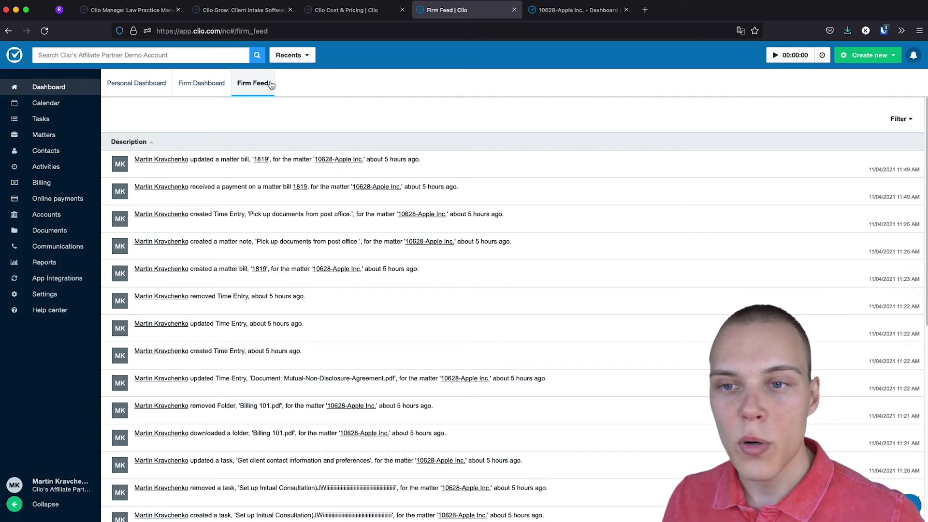
left_click(82, 108)
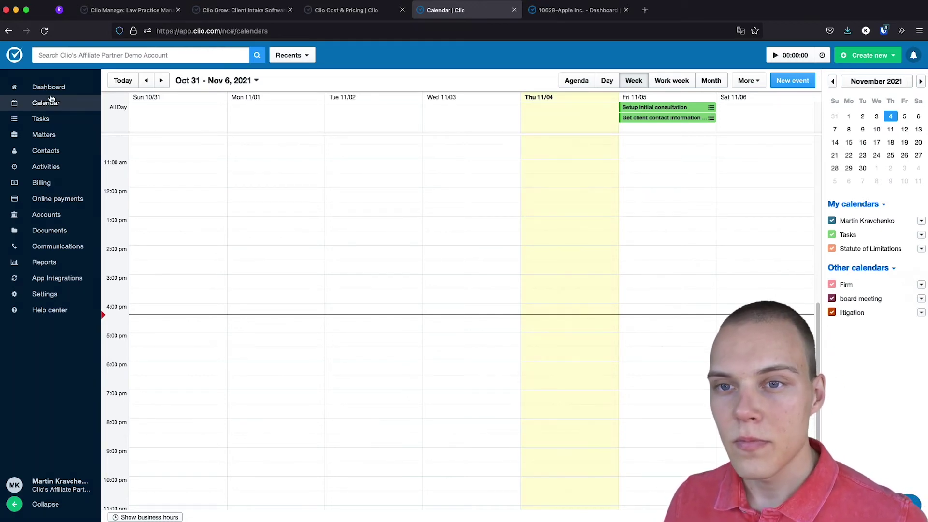
Review the two tasks and their Mark complete options, then open the Matters list (507 matters).
left_click(39, 118)
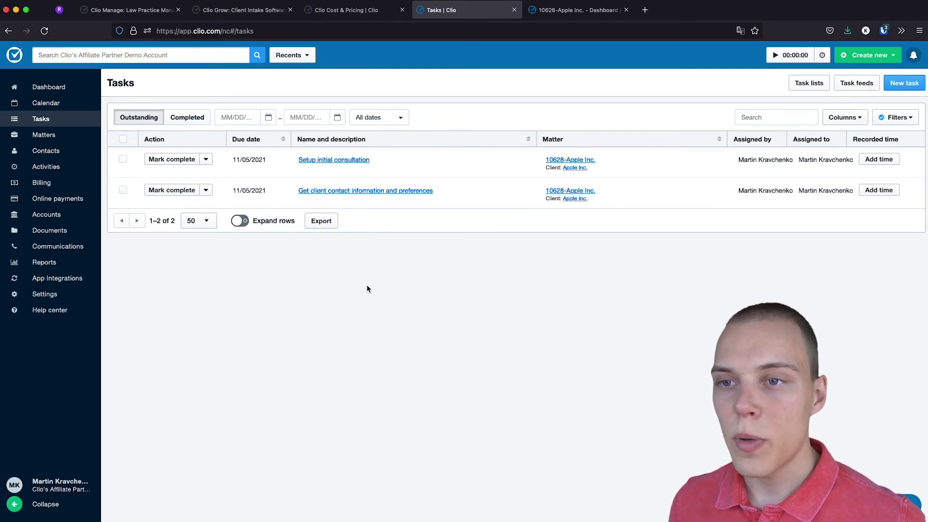
left_click(206, 160)
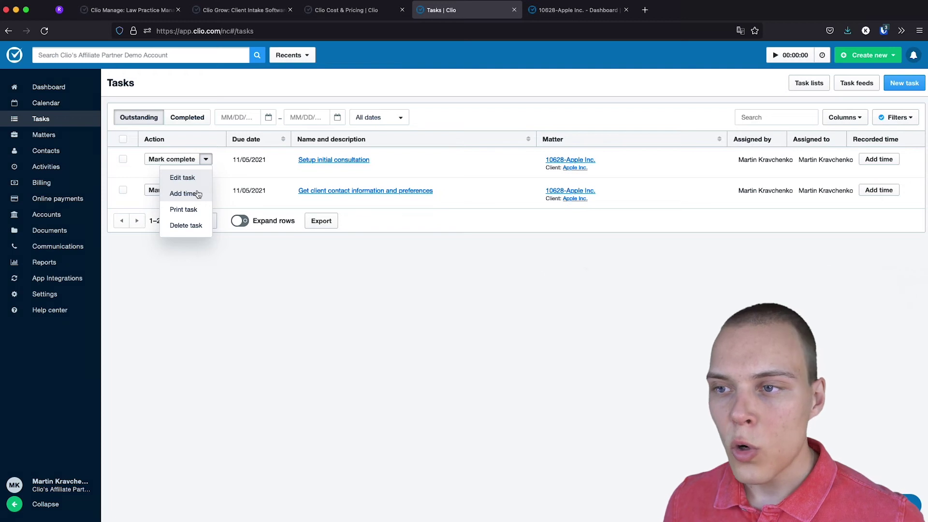
left_click(354, 290)
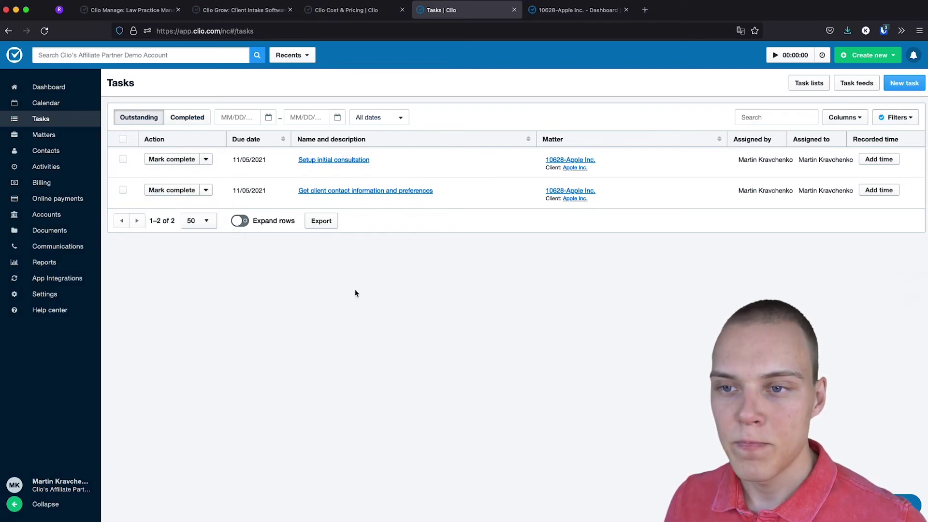
left_click(83, 139)
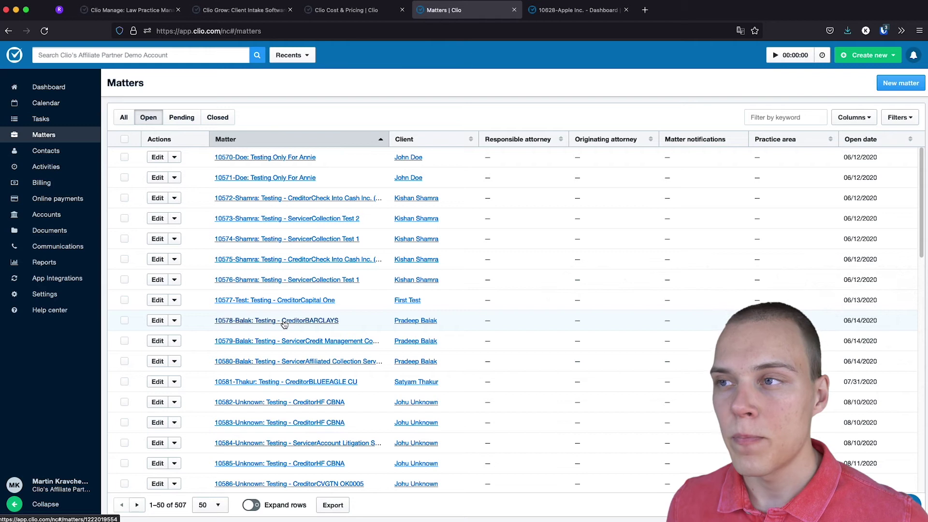
Show the 10628-Apple Inc. matter dashboard with $150.00 work in progress and $551.64 outstanding.
left_click(557, 19)
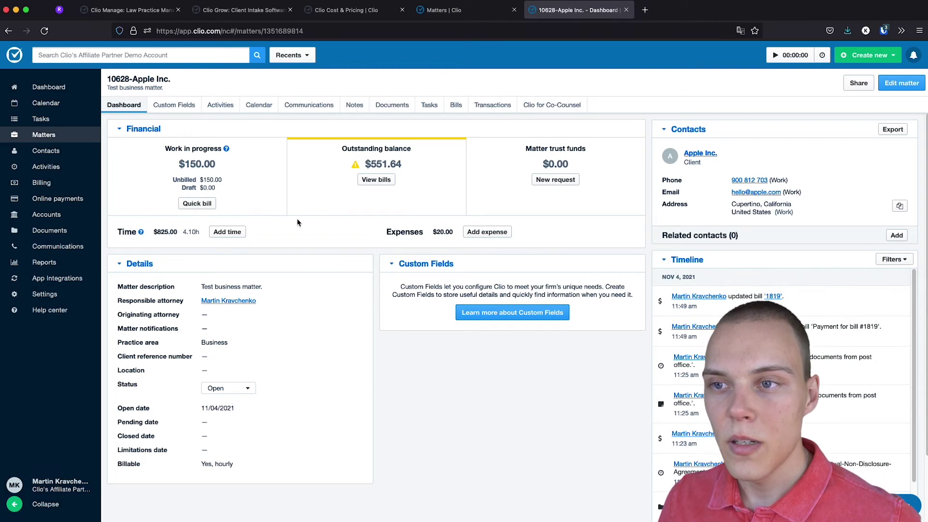
Browse the Apple Inc. matter's calendar, communications, notes and documents, including the NDA file's actions.
left_click(267, 107)
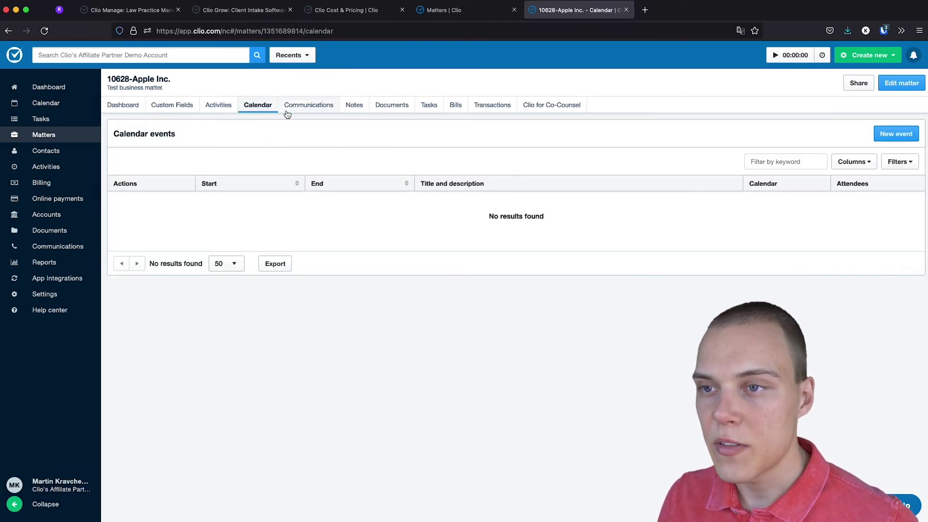
left_click(290, 111)
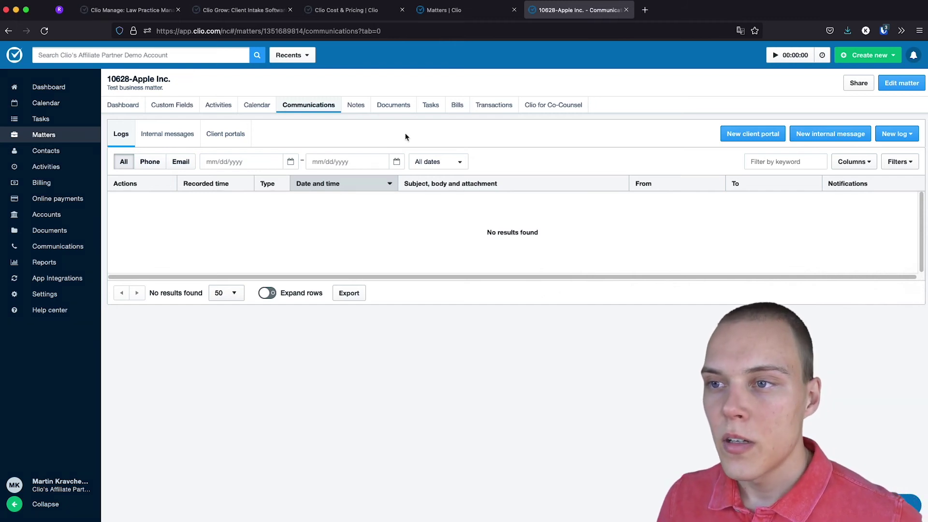
left_click(362, 106)
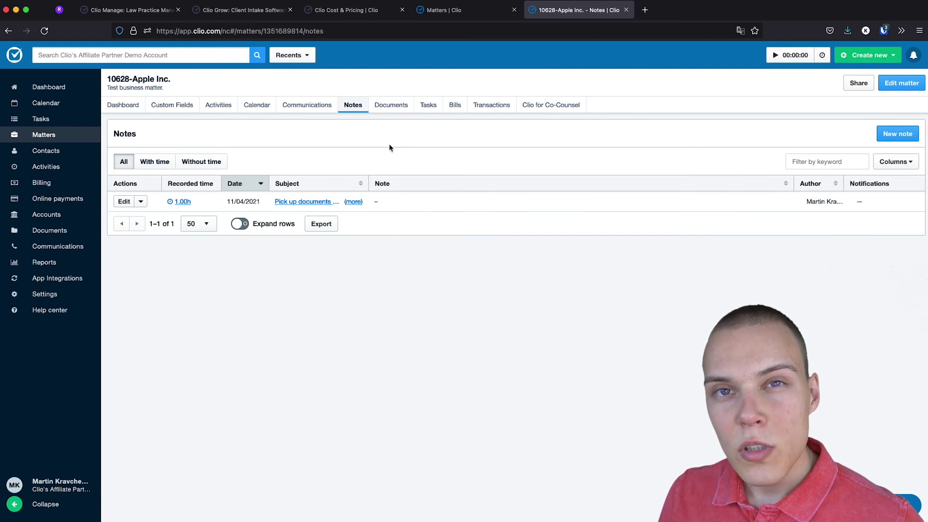
left_click(398, 112)
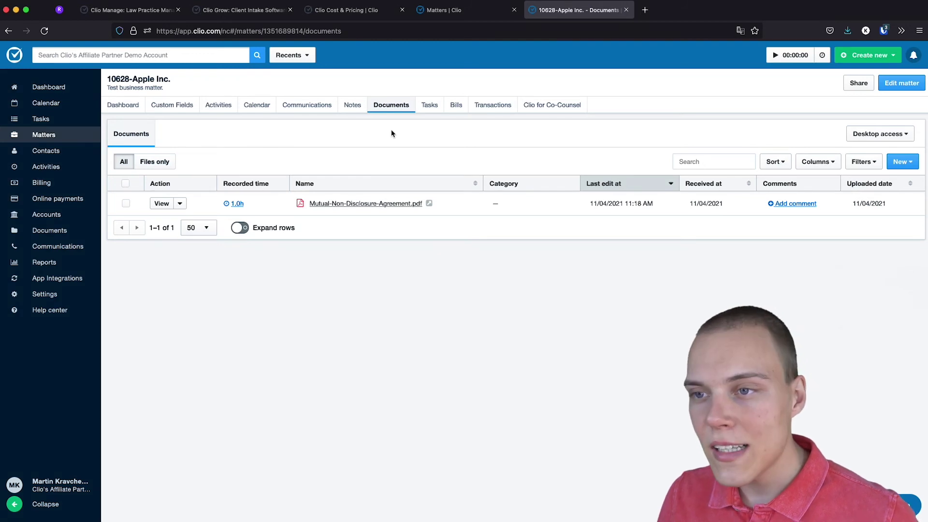
left_click(183, 207)
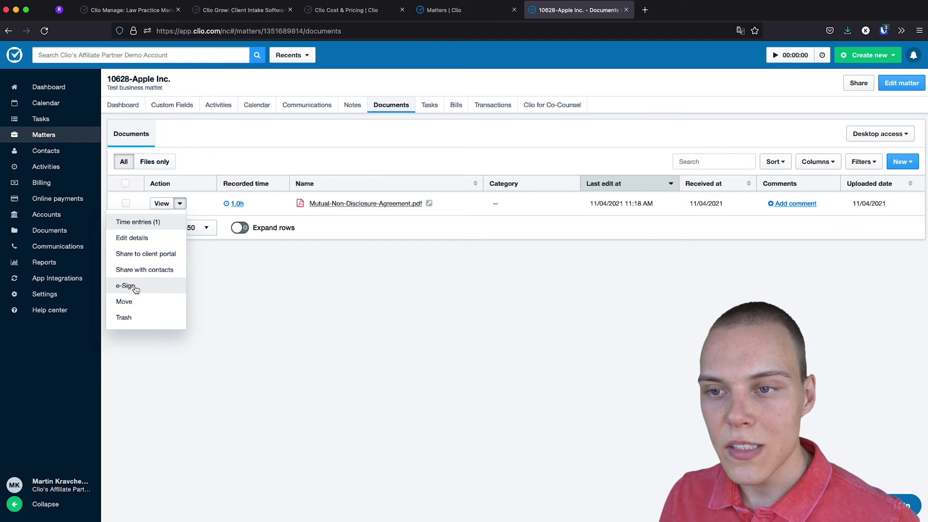
left_click(297, 299)
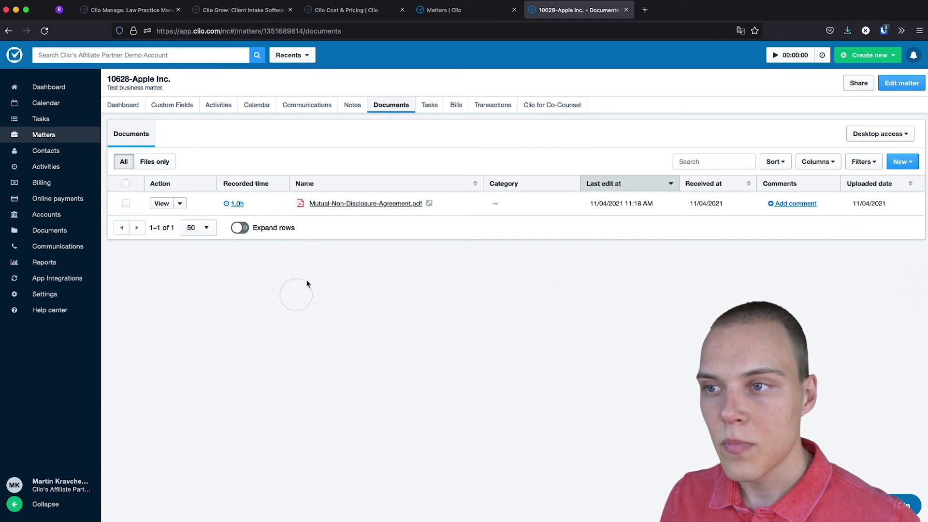
Check the matter's tasks and bills, return to its dashboard, then open the firm-wide Activities list.
left_click(437, 107)
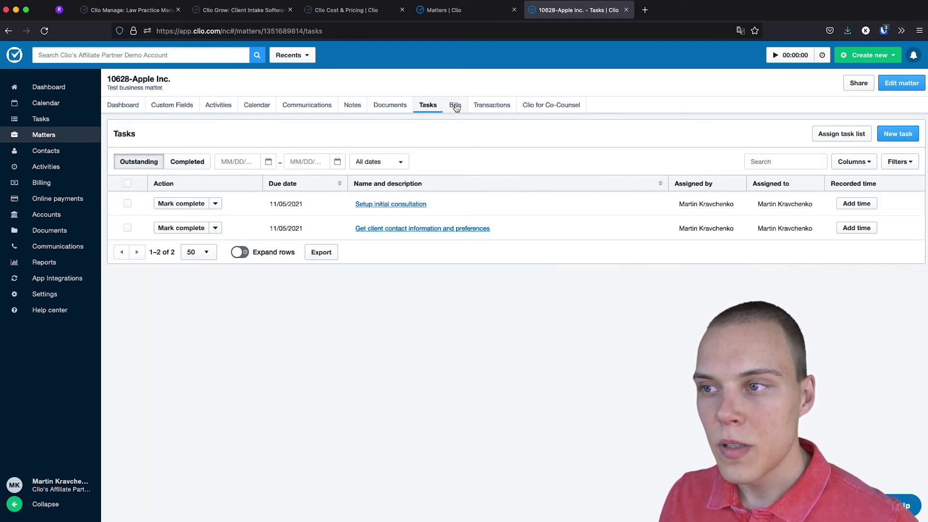
left_click(456, 108)
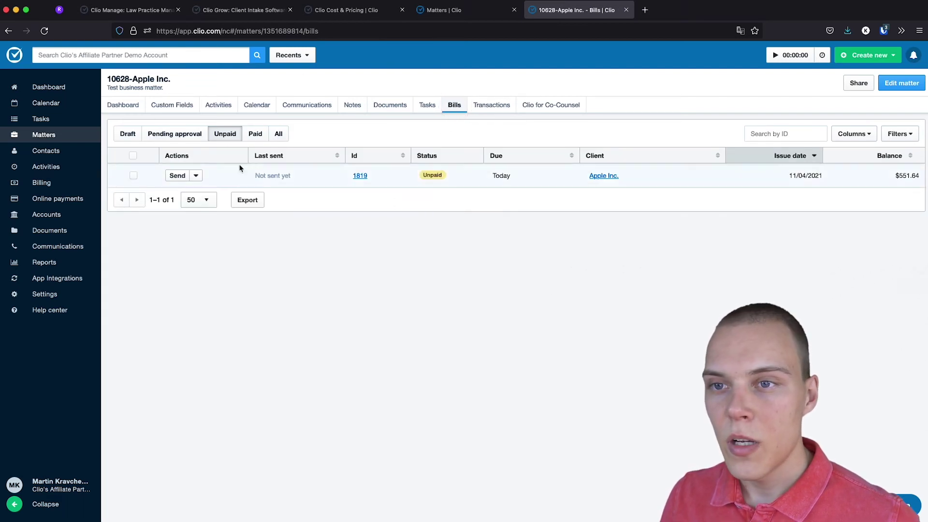
left_click(124, 106)
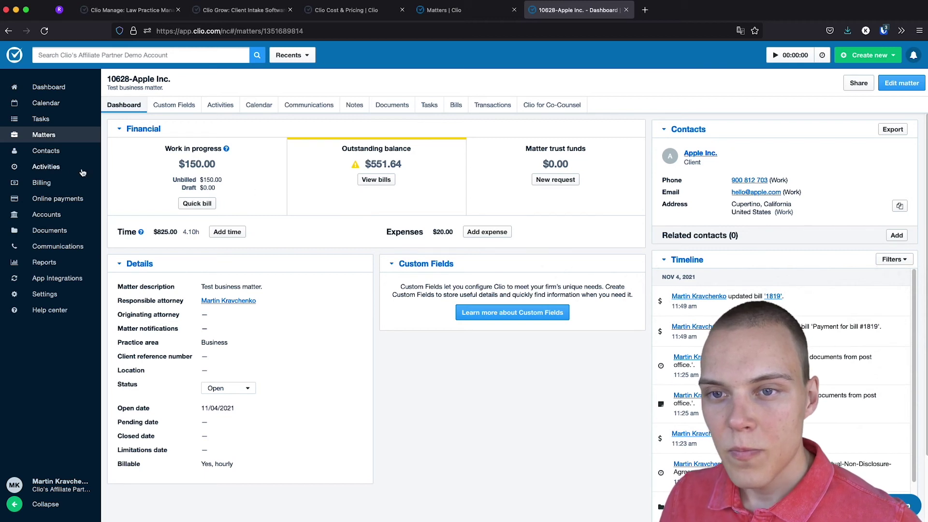
left_click(62, 169)
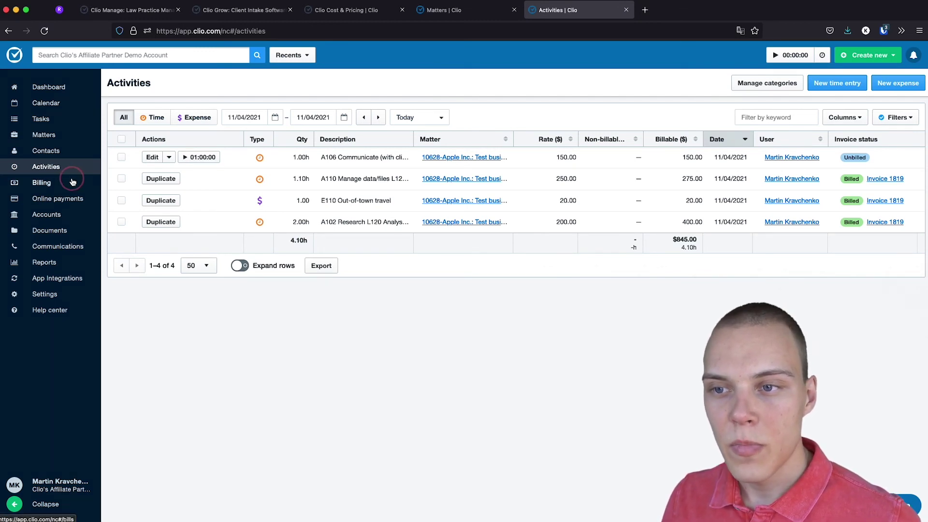
Visit Billing, Online payments, Bank Accounts and Documents, ending on the 501-entry Communications logs.
left_click(72, 182)
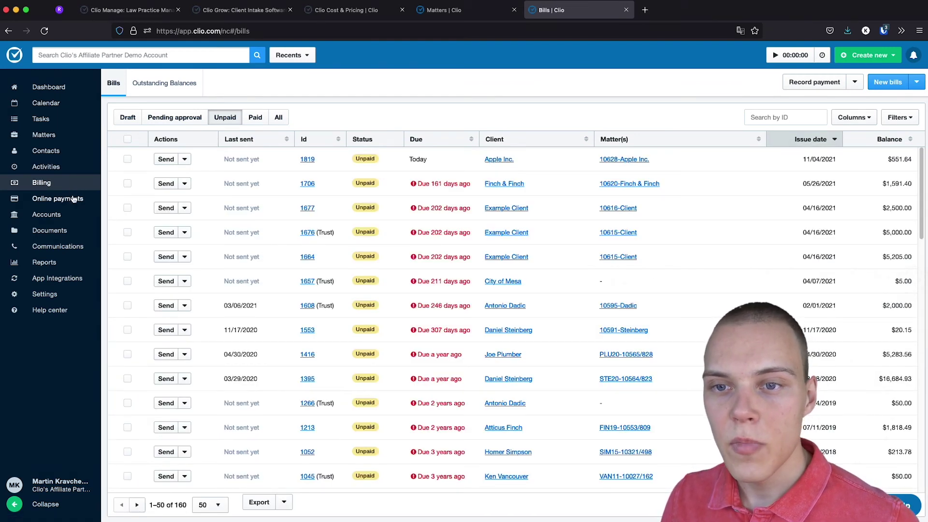
left_click(73, 199)
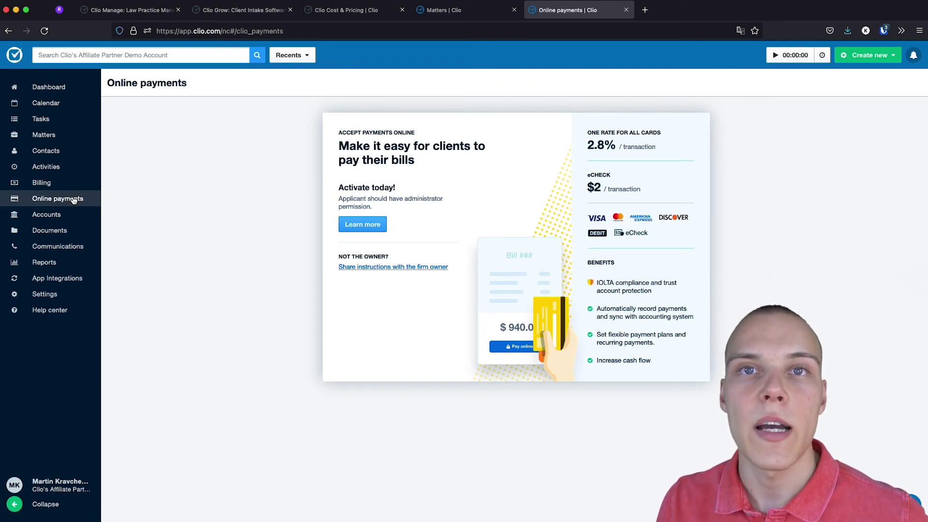
left_click(34, 216)
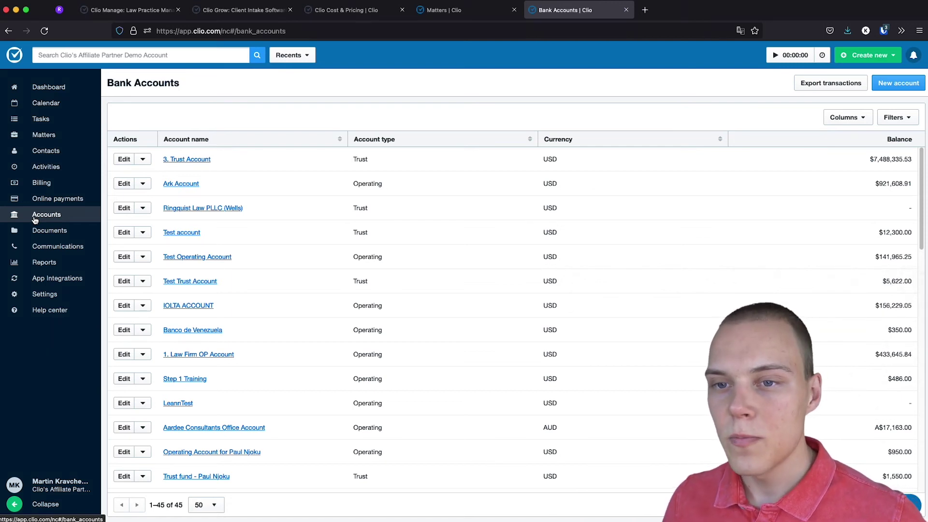
left_click(49, 231)
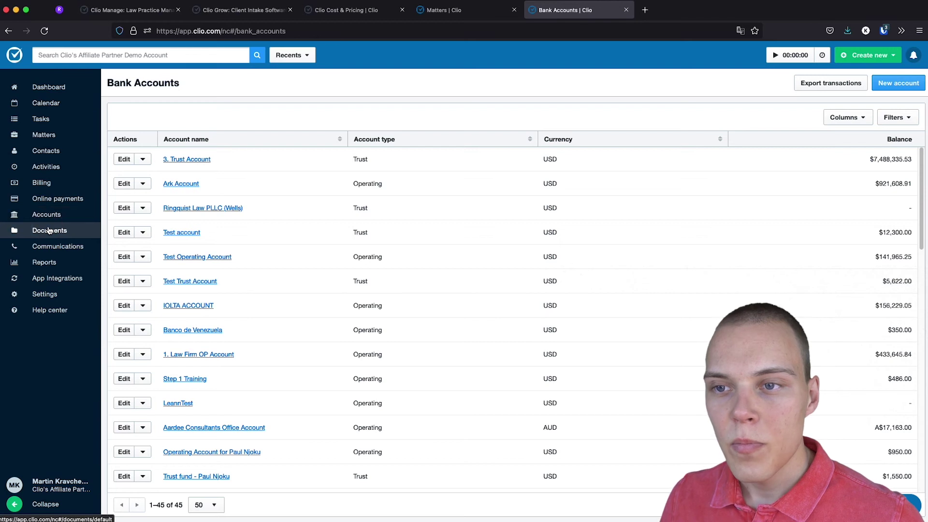
left_click(49, 231)
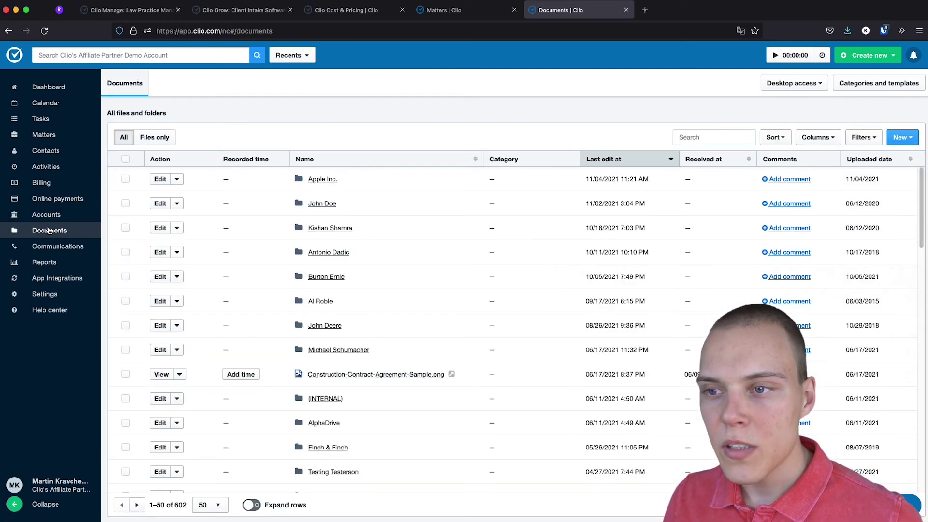
left_click(53, 246)
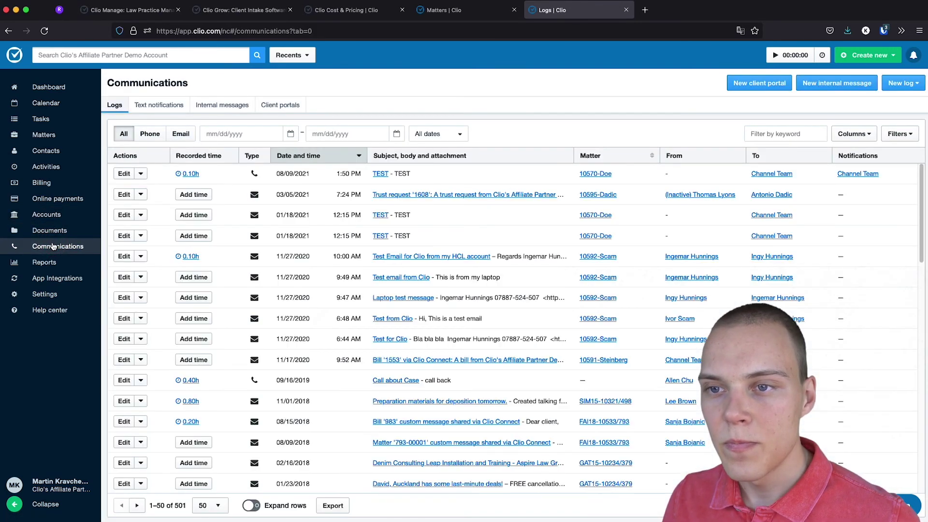
View the Reports dashboard, then App Integrations listing Gmail, Outlook, Zoom, InfoTrack and Lawyaw.
left_click(45, 262)
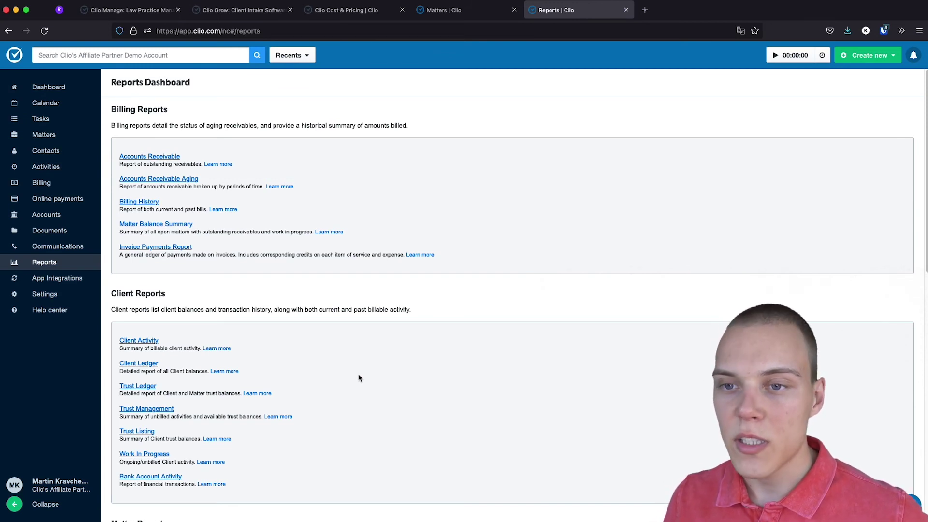
left_click(57, 278)
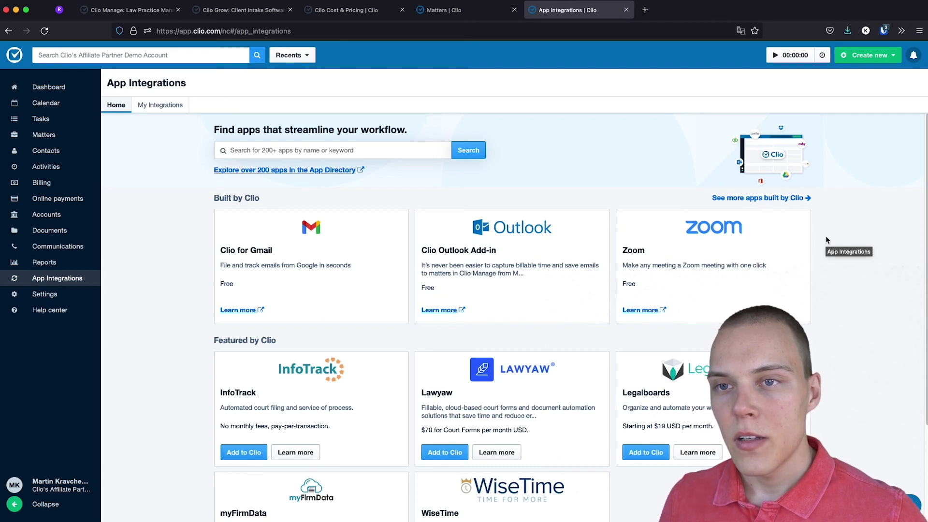
From the Personal Dashboard, time a brief 0.0011h test entry, then permanently delete it.
left_click(78, 91)
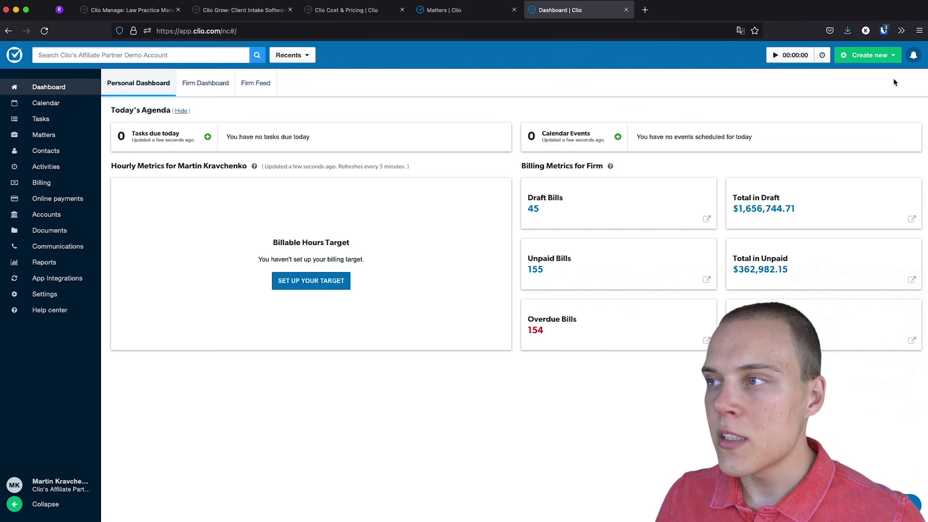
left_click(795, 64)
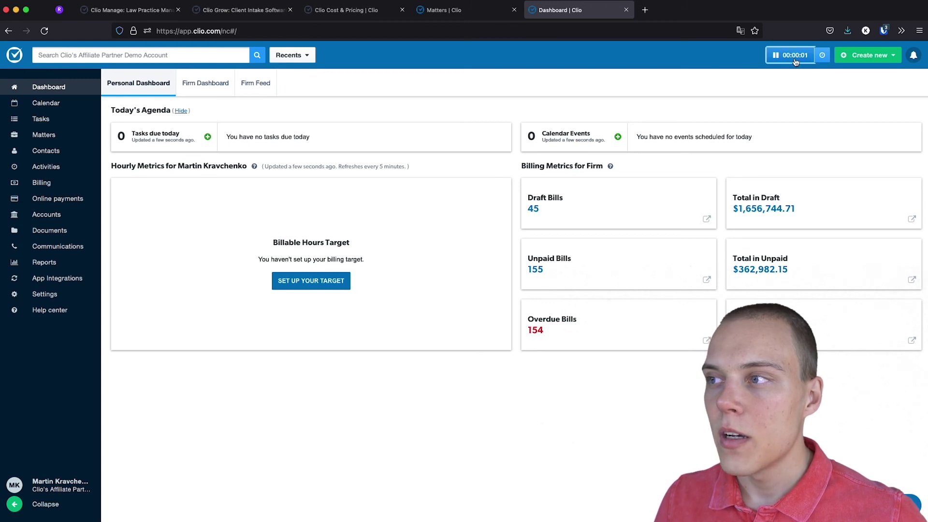
left_click(795, 62)
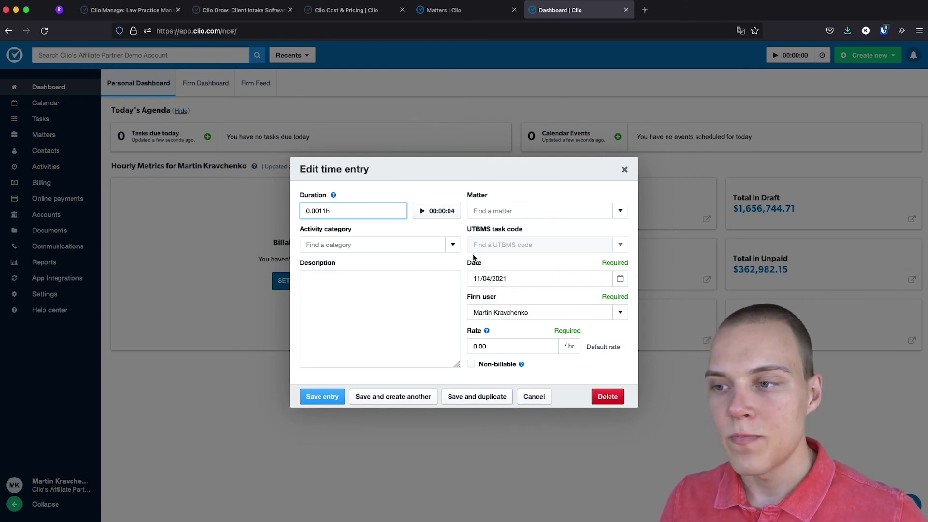
left_click(505, 352)
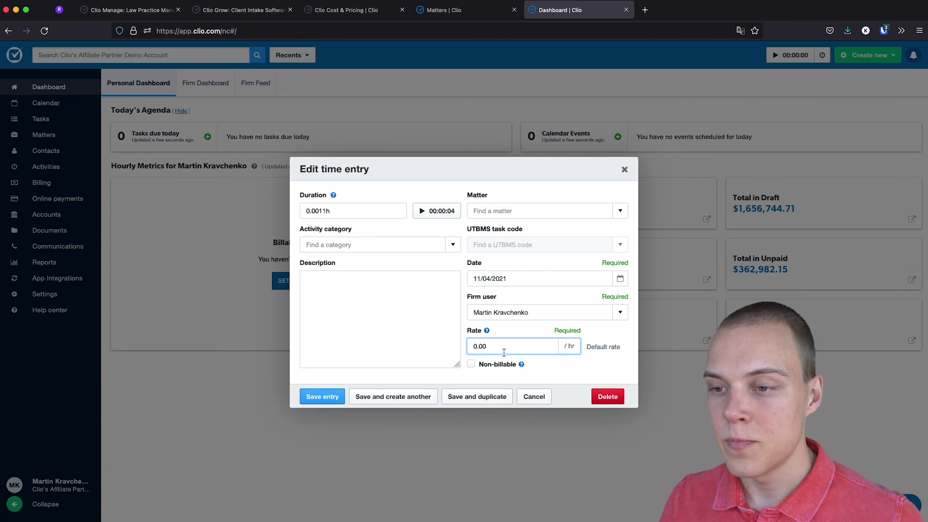
left_click(607, 398)
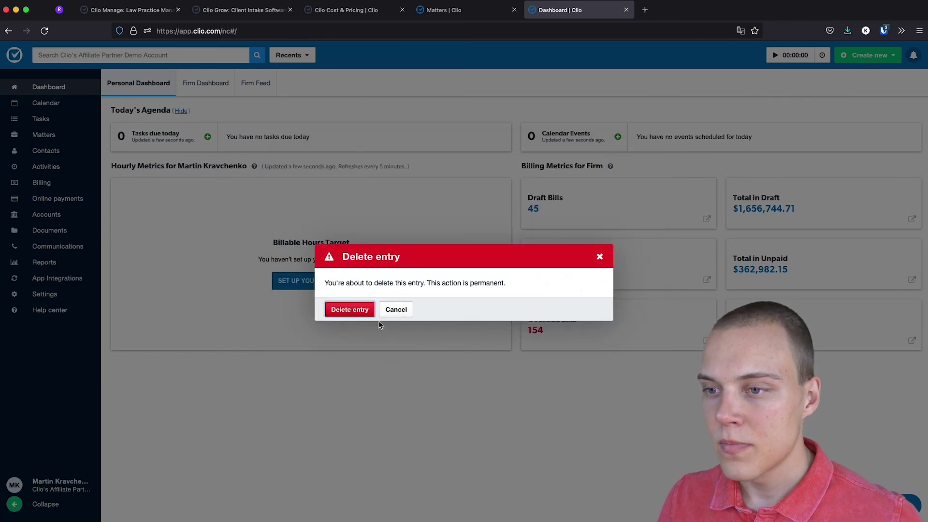
left_click(352, 312)
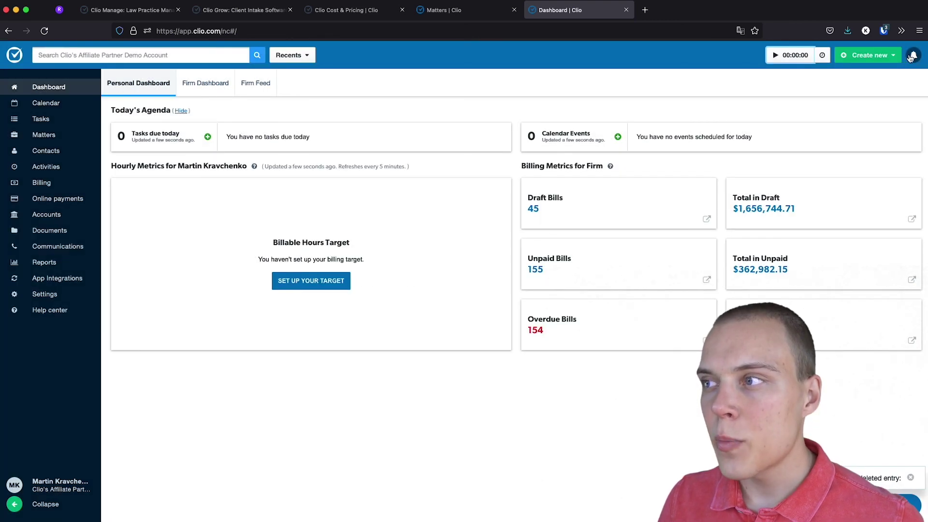
left_click(893, 56)
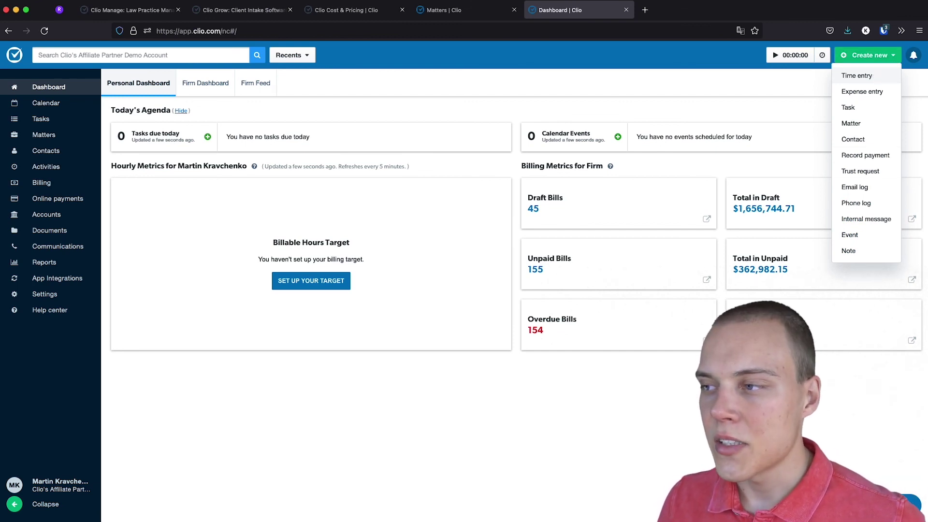
key("Escape")
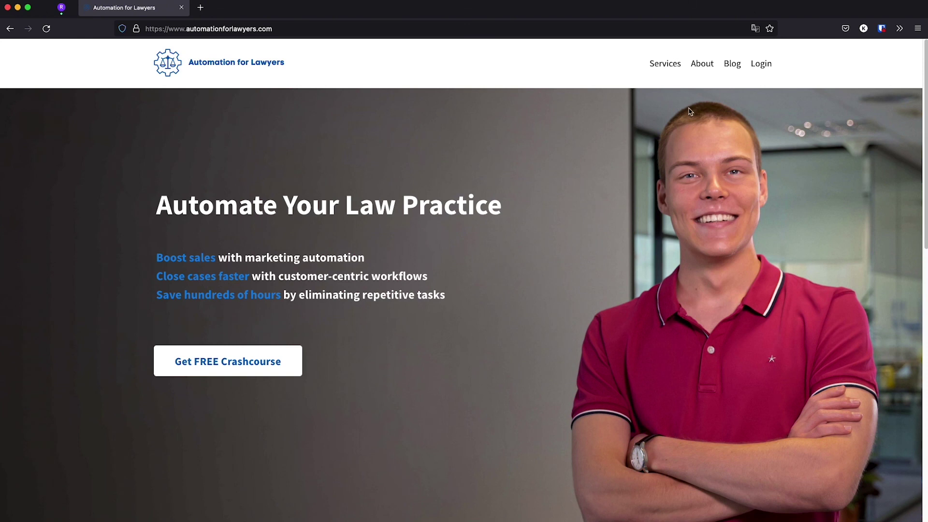
Open Services and view Hourly Consulting at 250$/hour, Custom Development and free Online Training.
left_click(668, 66)
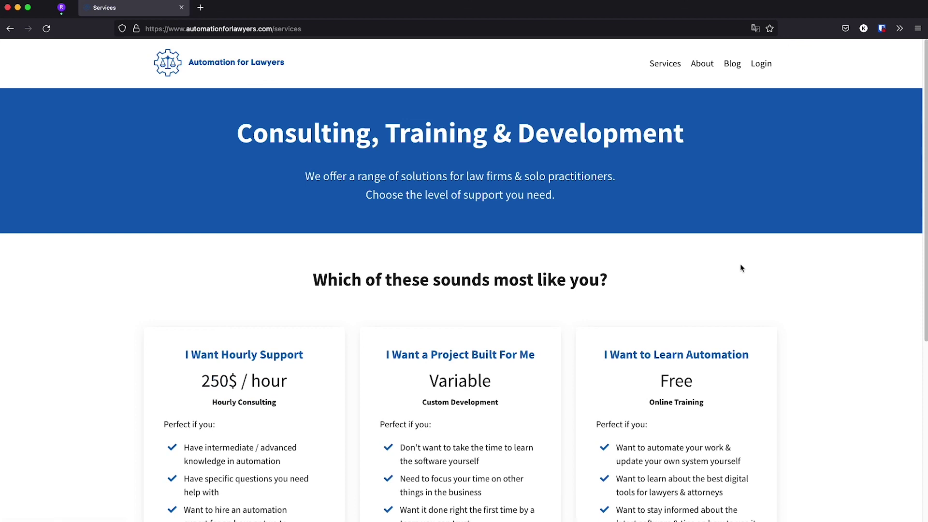
scroll(741, 268, "down", 3)
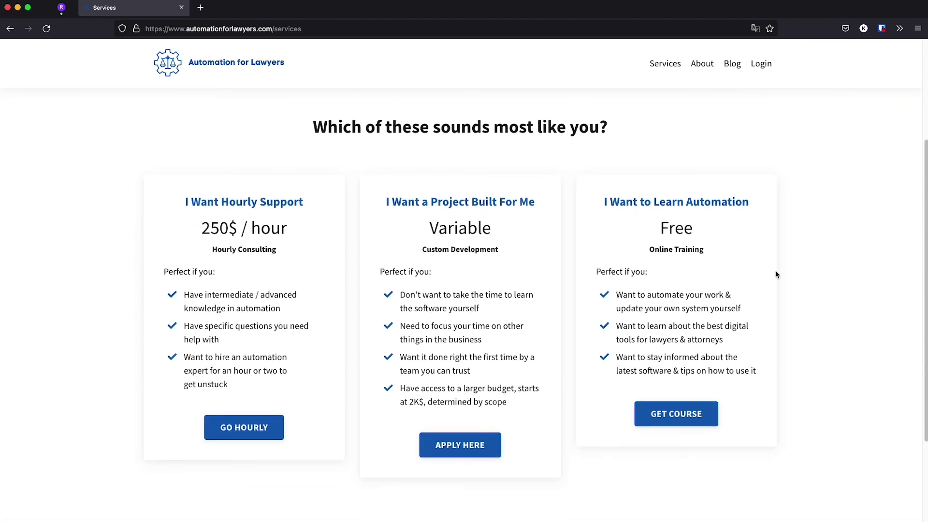